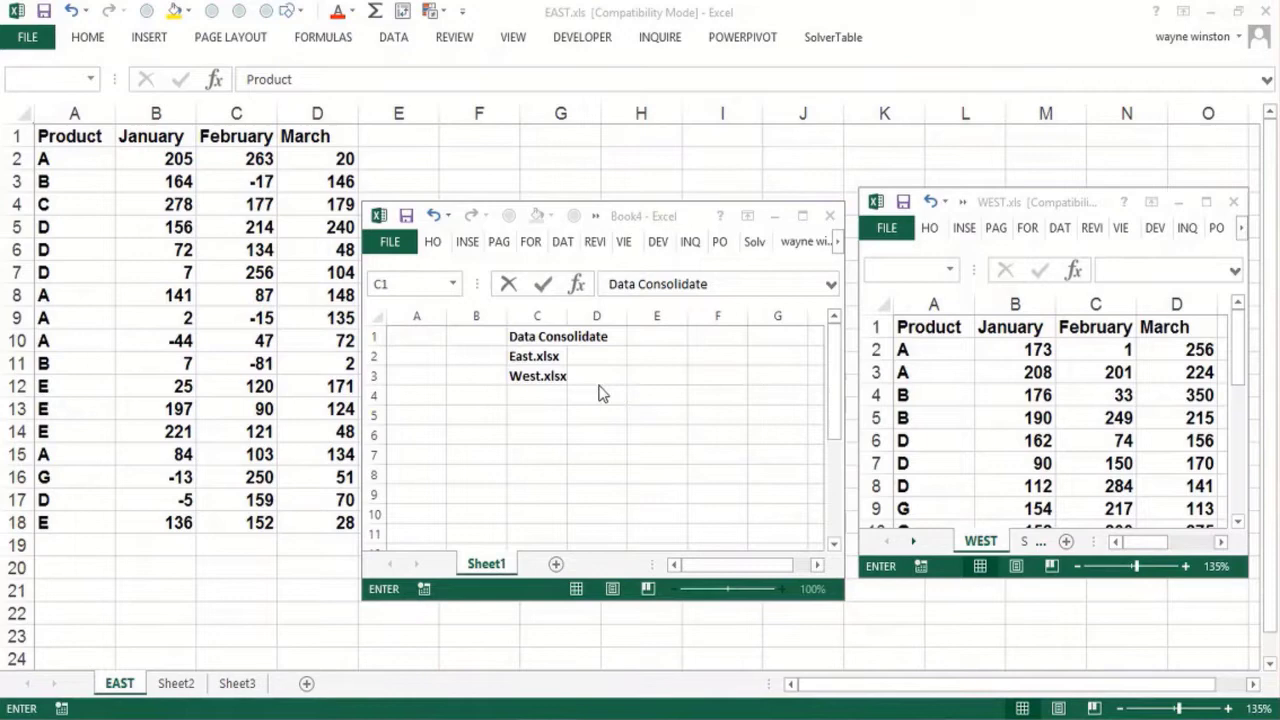
Step: Start a Consolidate operation at cell C5 of the Book4 workbook, using the Sum function
left_click(556, 417)
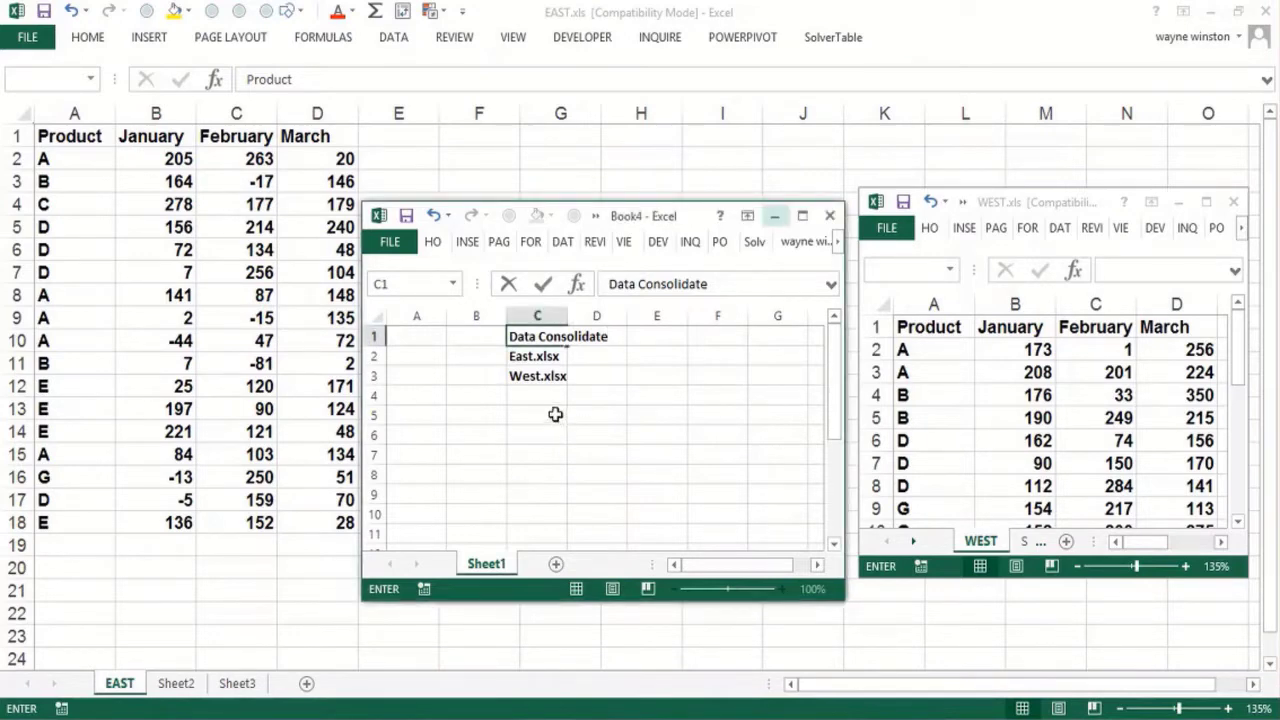
left_click(555, 414)
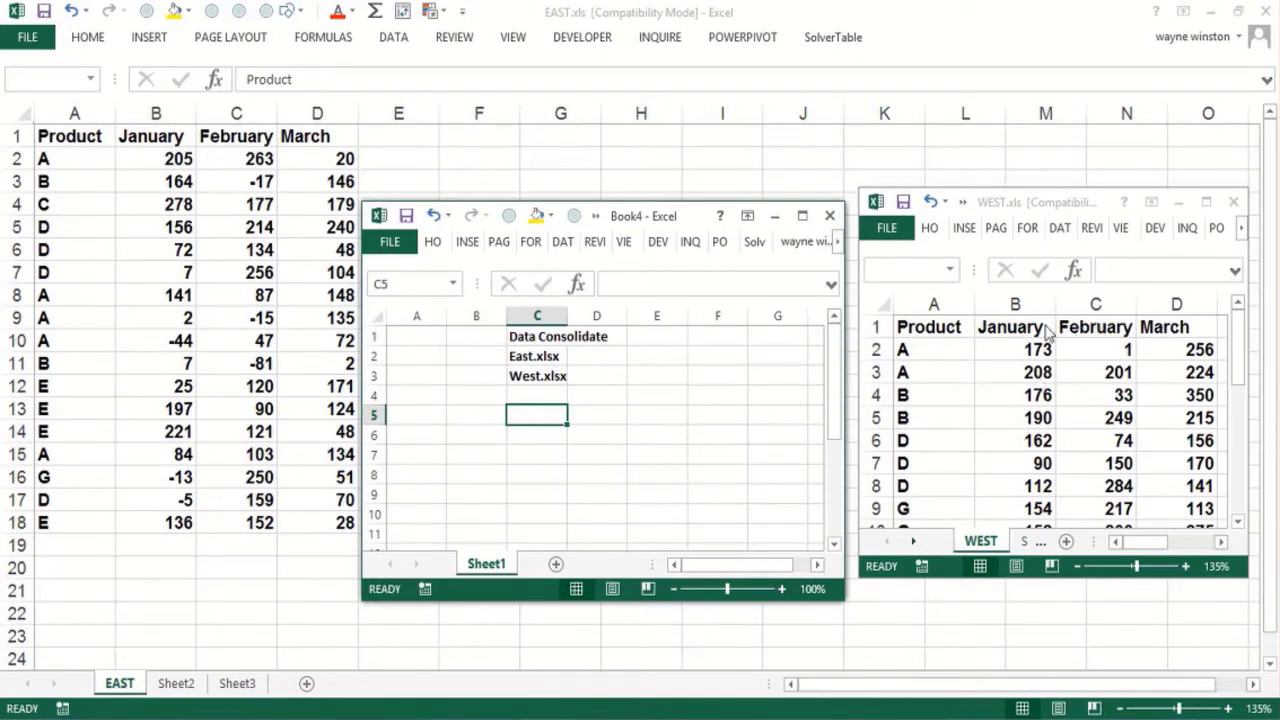
left_click(1028, 327)
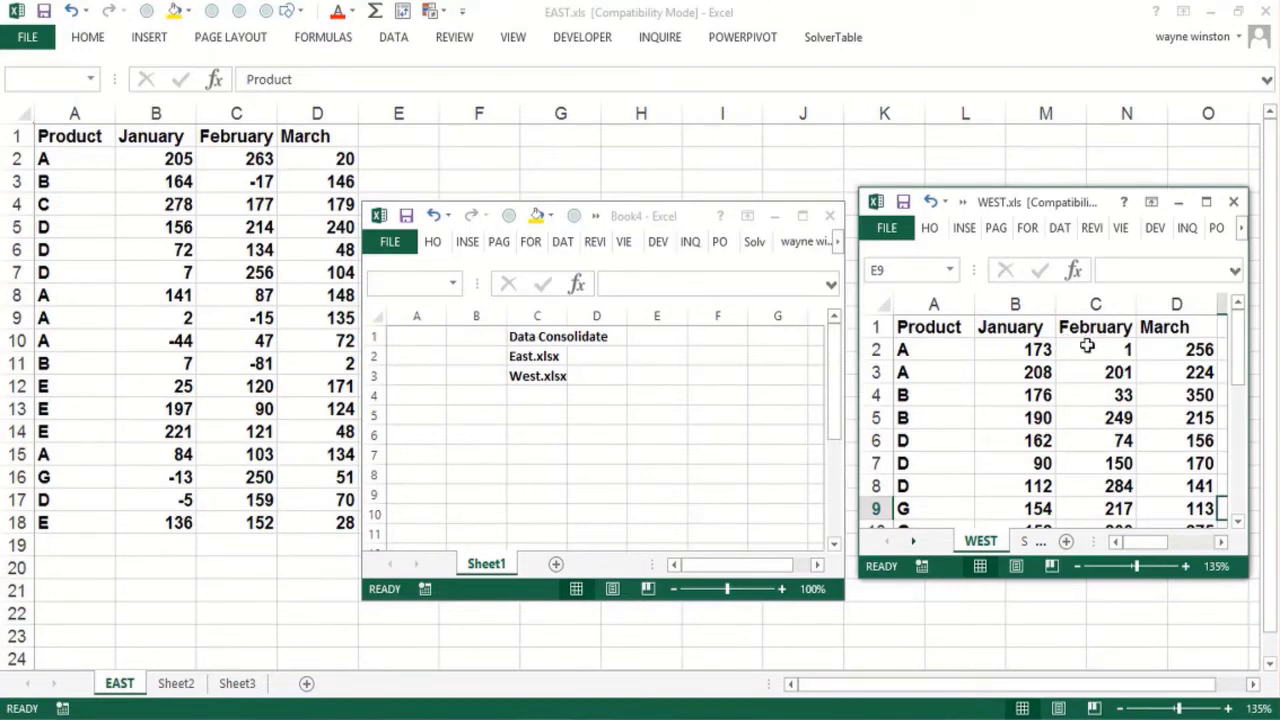
left_click(529, 414)
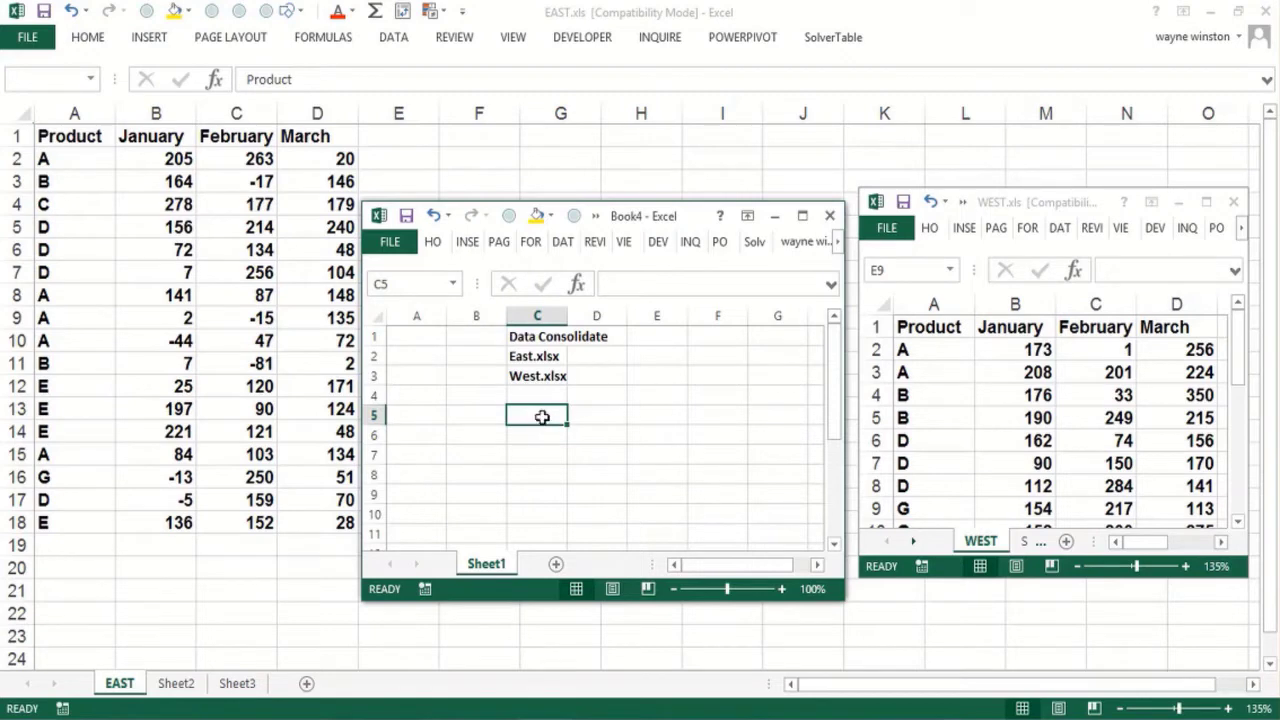
left_click(563, 243)
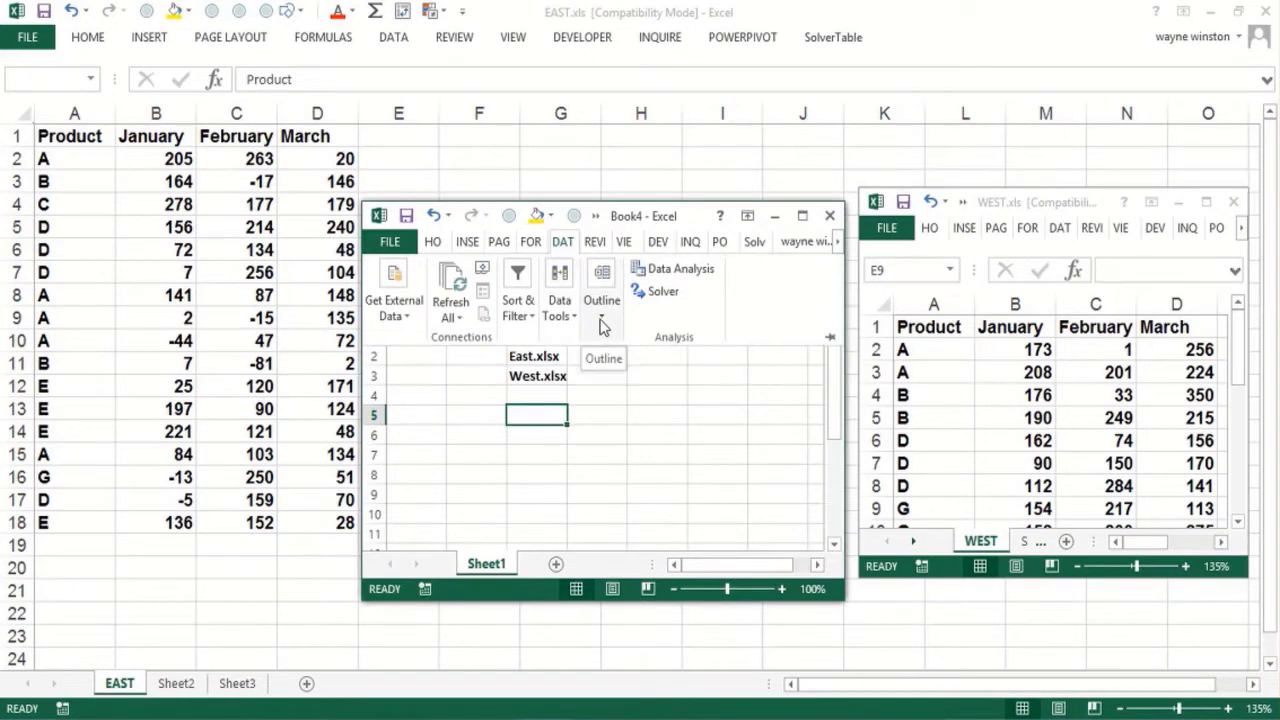
left_click(570, 318)
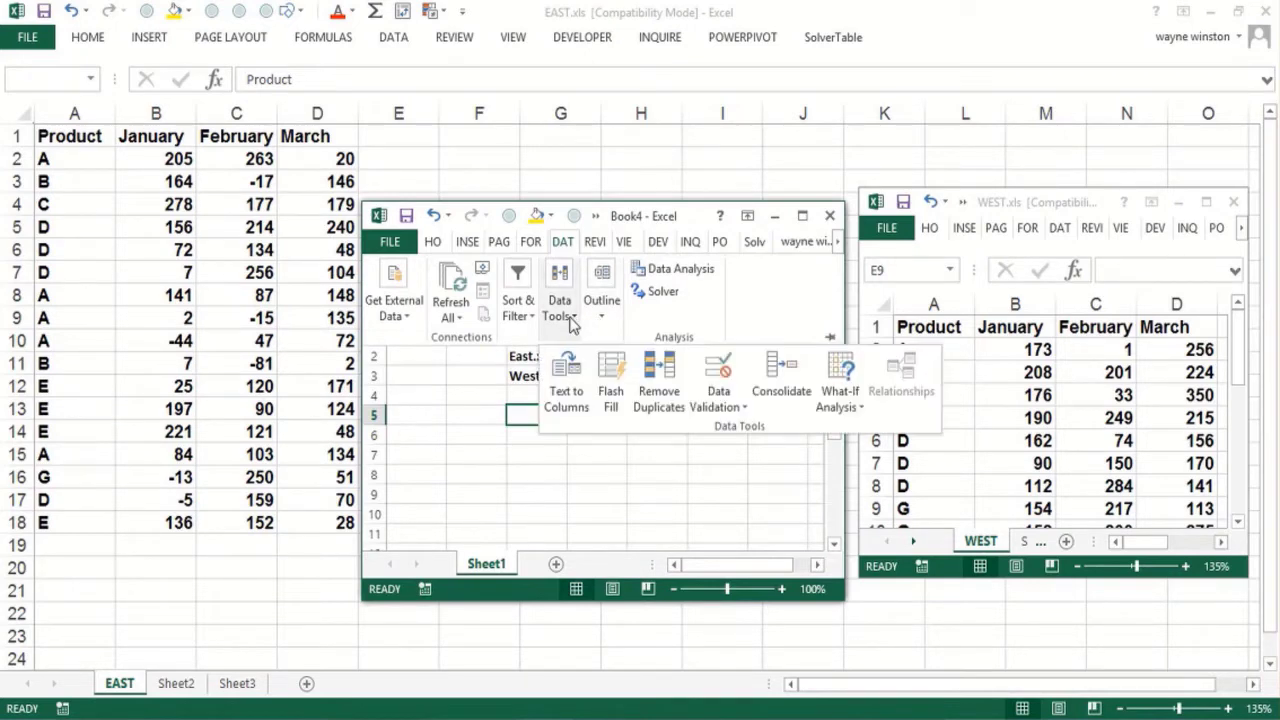
left_click(768, 398)
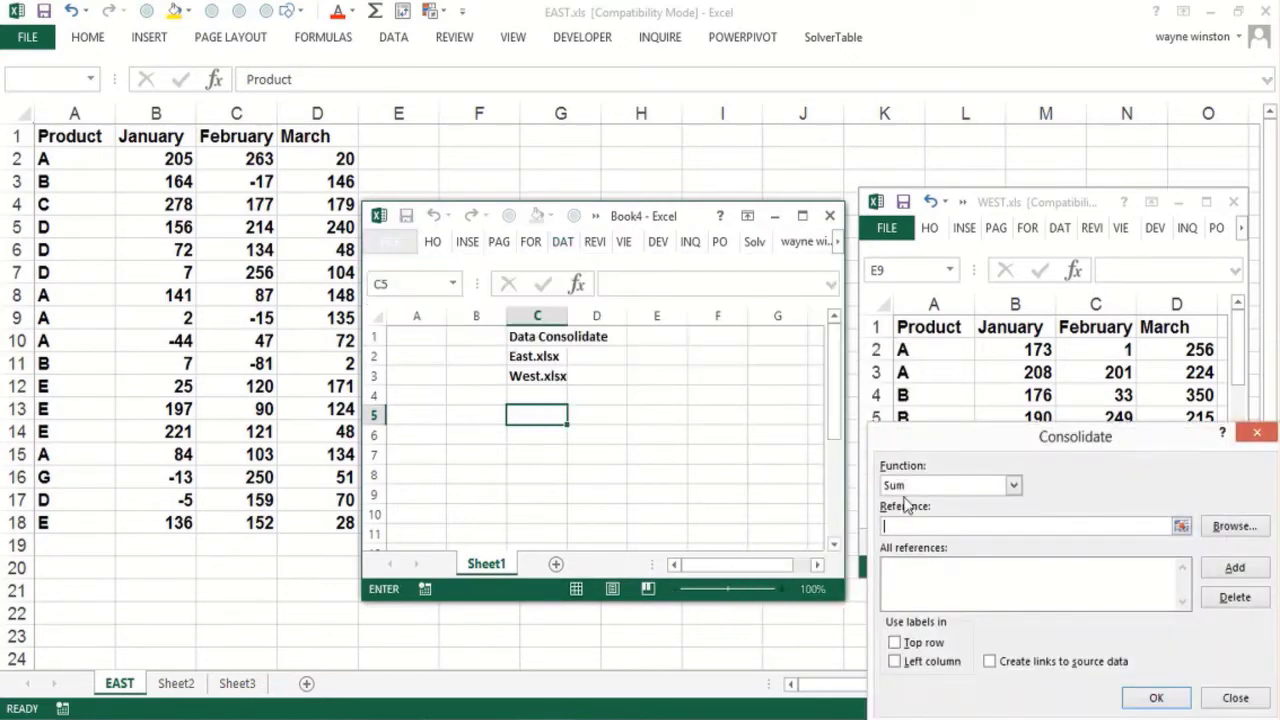
left_click(1013, 486)
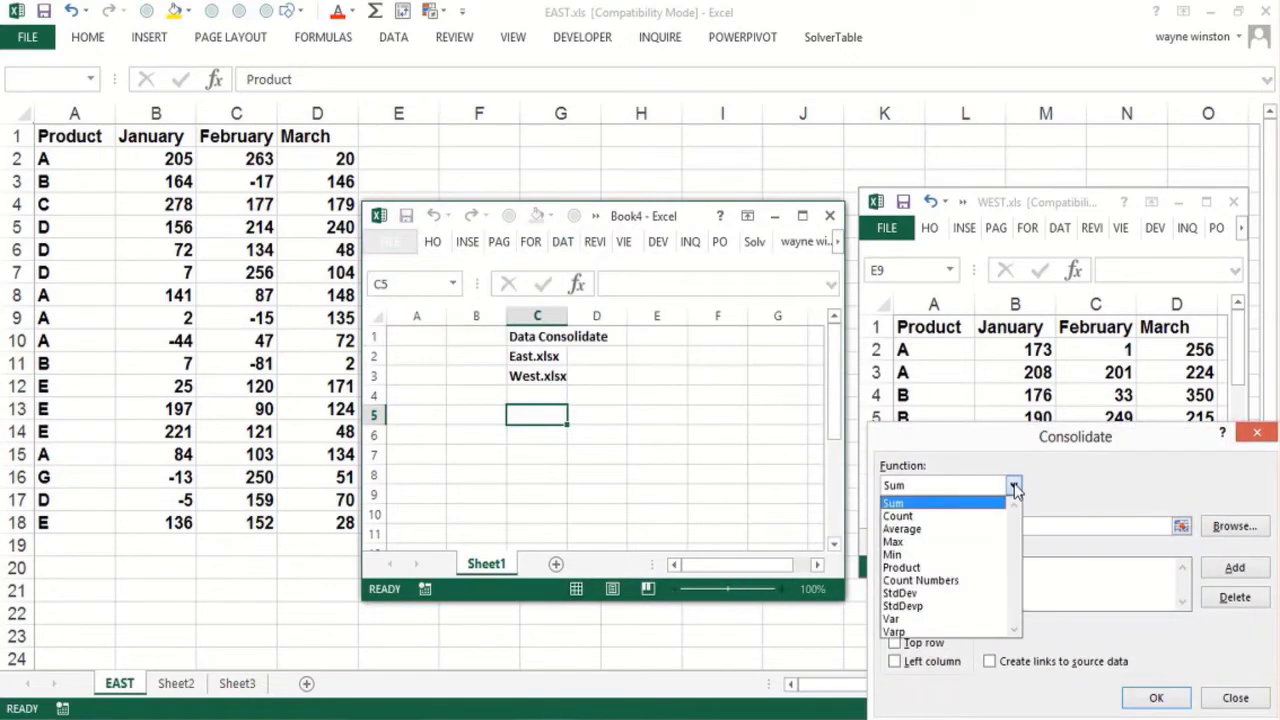
left_click(925, 506)
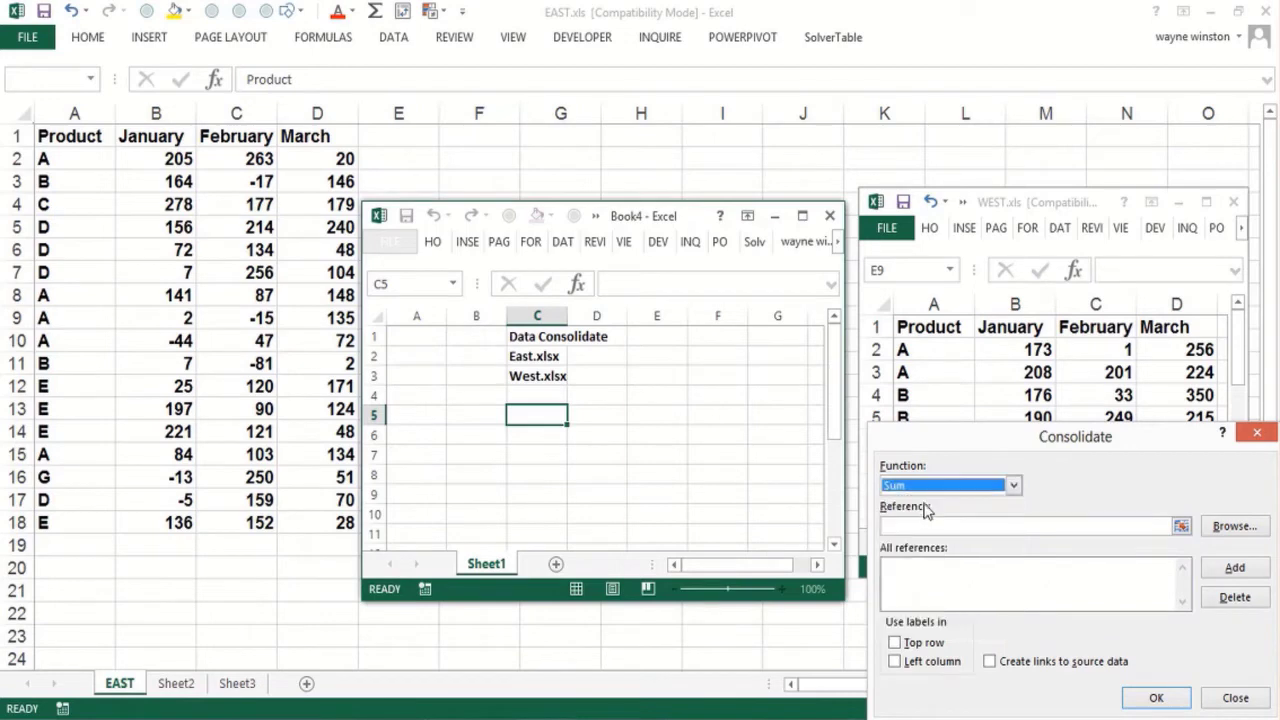
Step: Add the range A1:D24 of the WEST sheet in WEST.xls as a consolidation reference
left_click(915, 526)
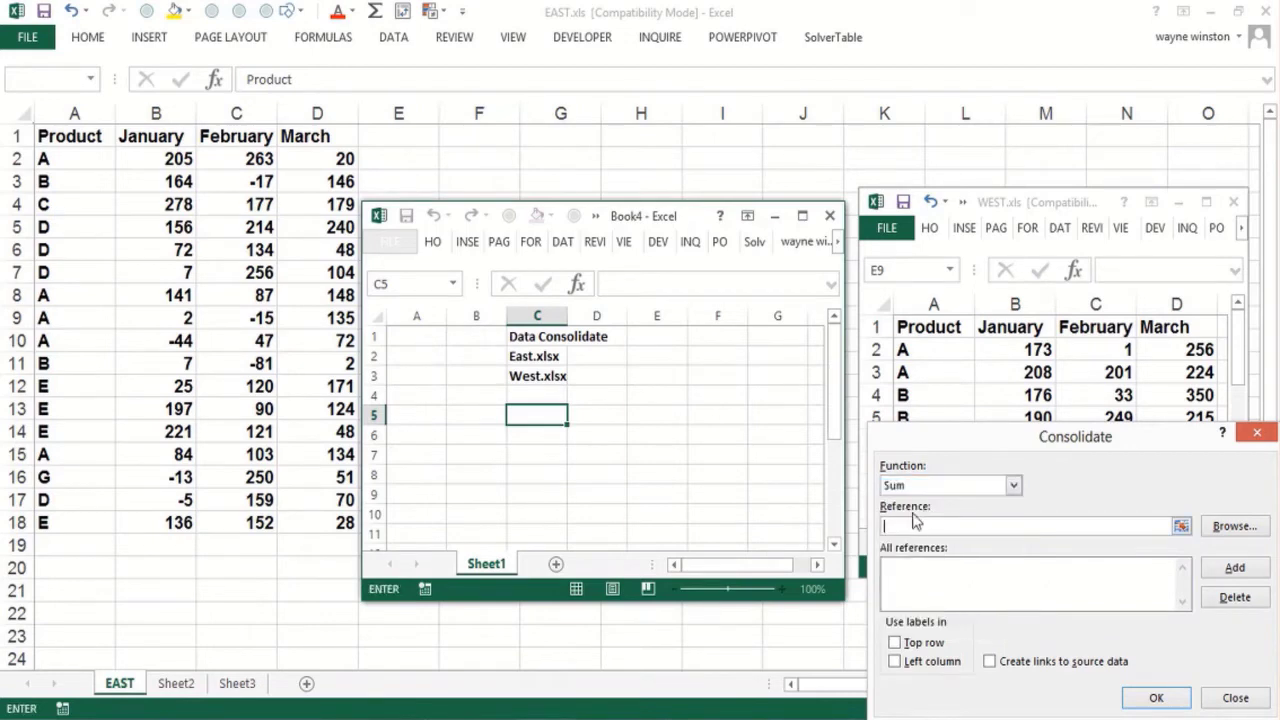
left_click(928, 328)
mouse_move(928, 328)
left_mouse_down()
mouse_move(1200, 330)
mouse_move(922, 327)
left_mouse_up()
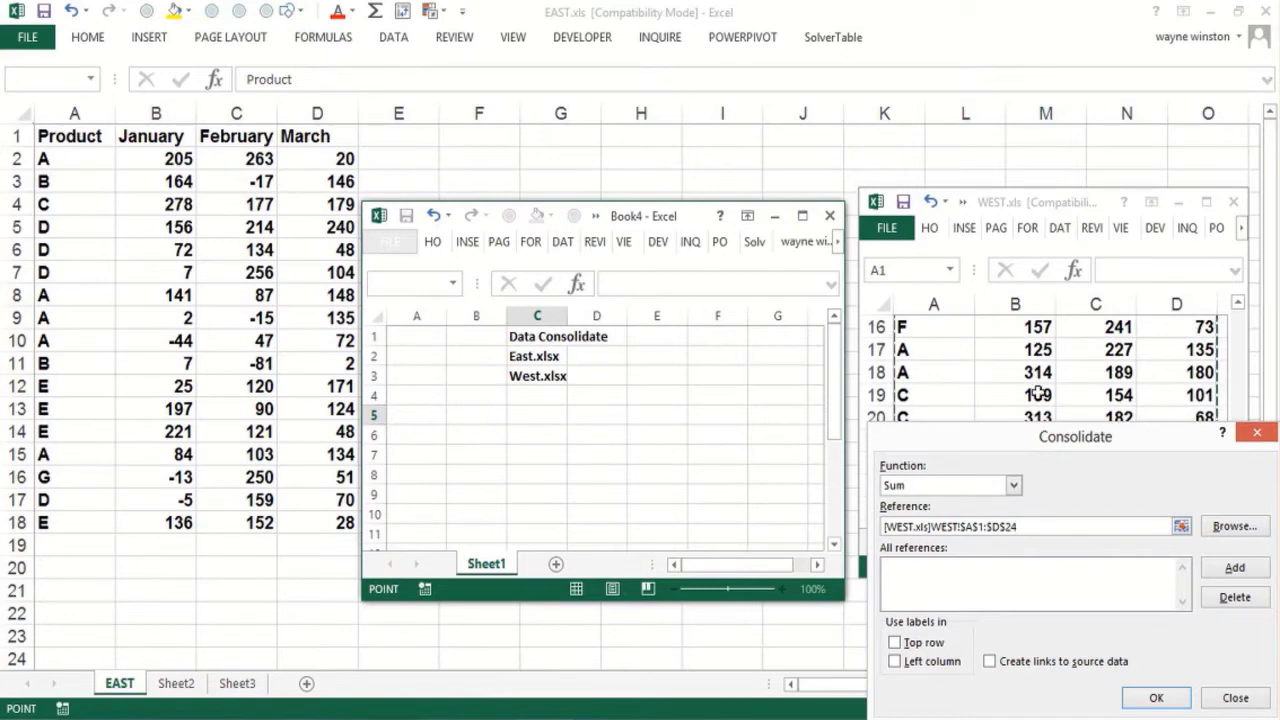
left_click(1235, 568)
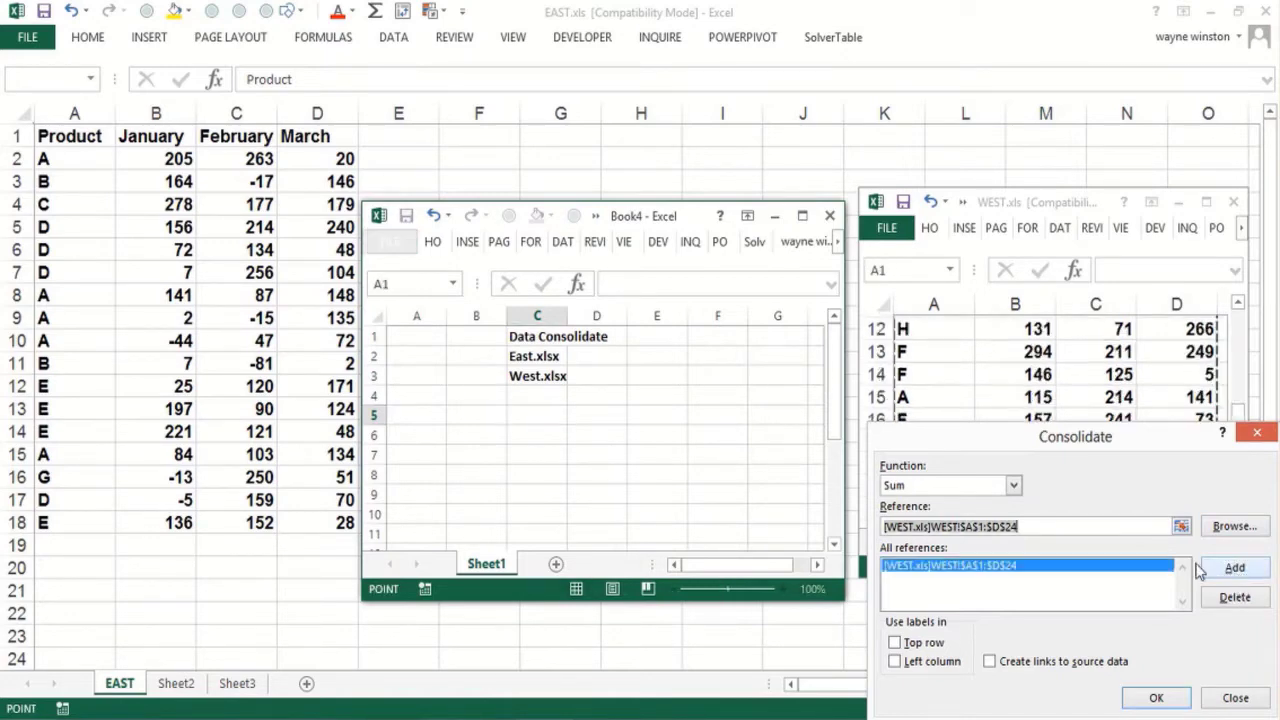
Step: Add the range A1:D18 of the EAST sheet in EAST.xls as a second consolidation reference
left_click_drag(1037, 526, 873, 533)
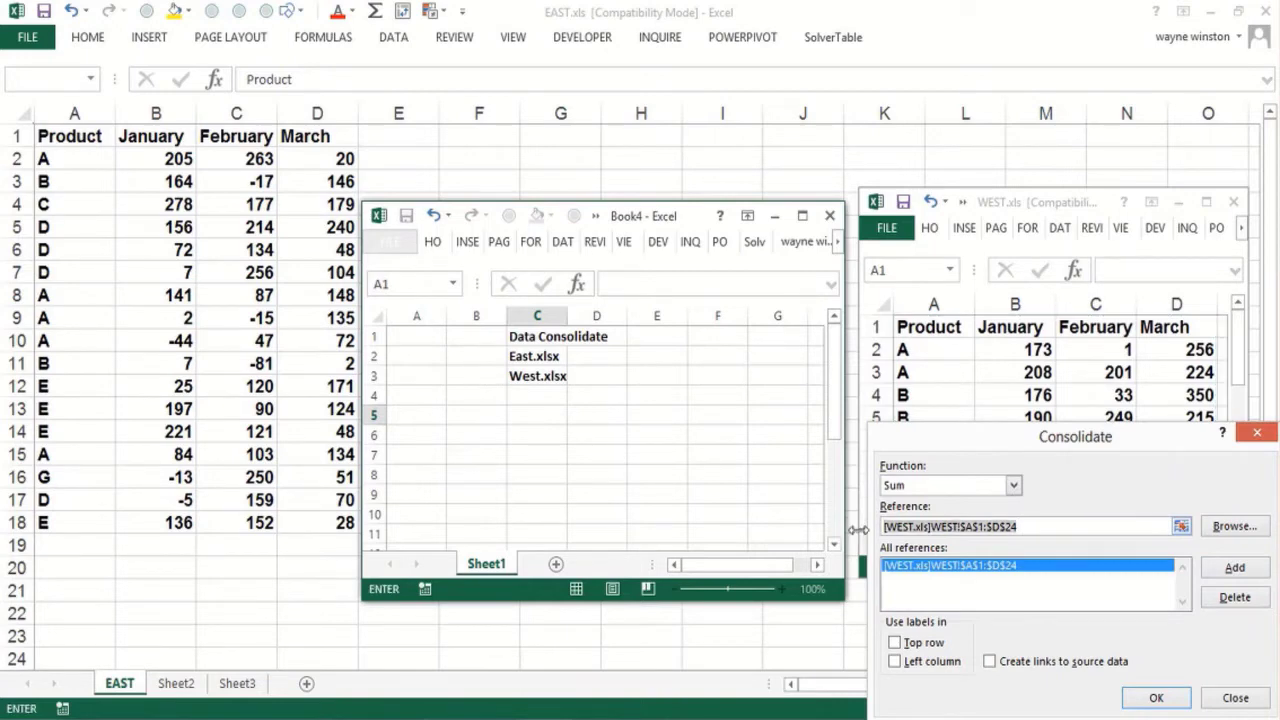
key("Delete")
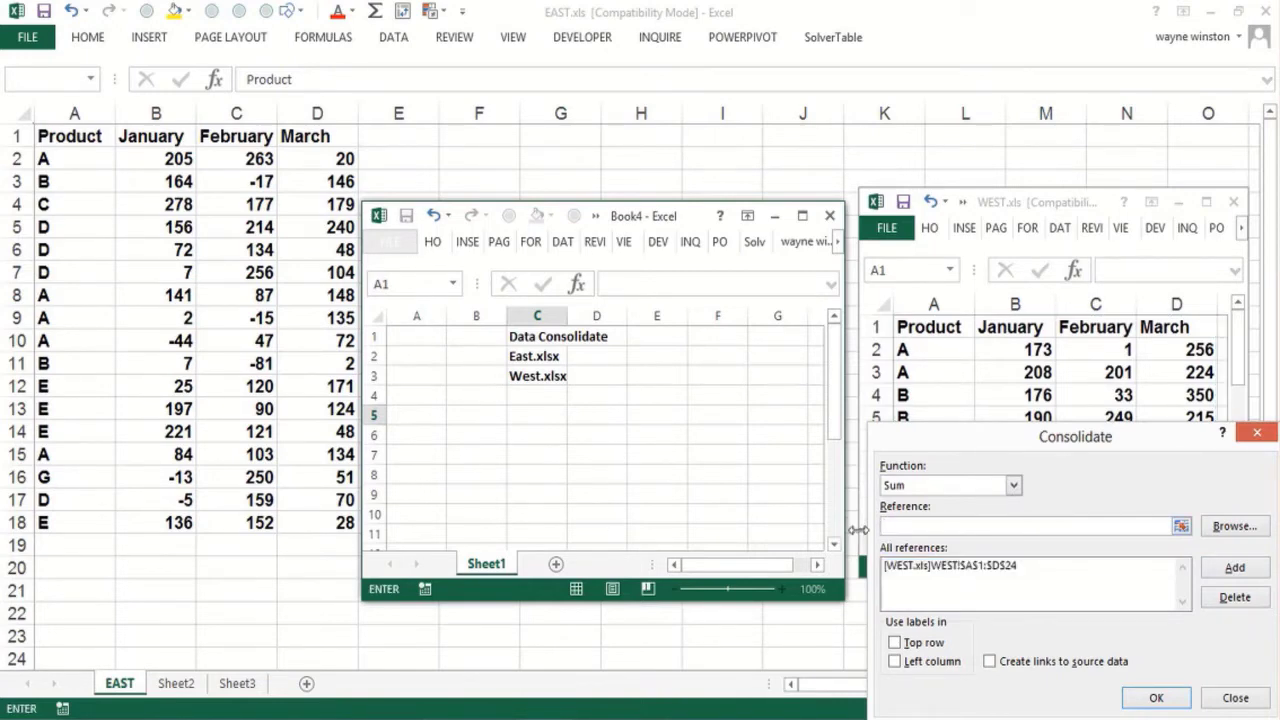
left_click(58, 140)
key("ctrl+shift+Right")
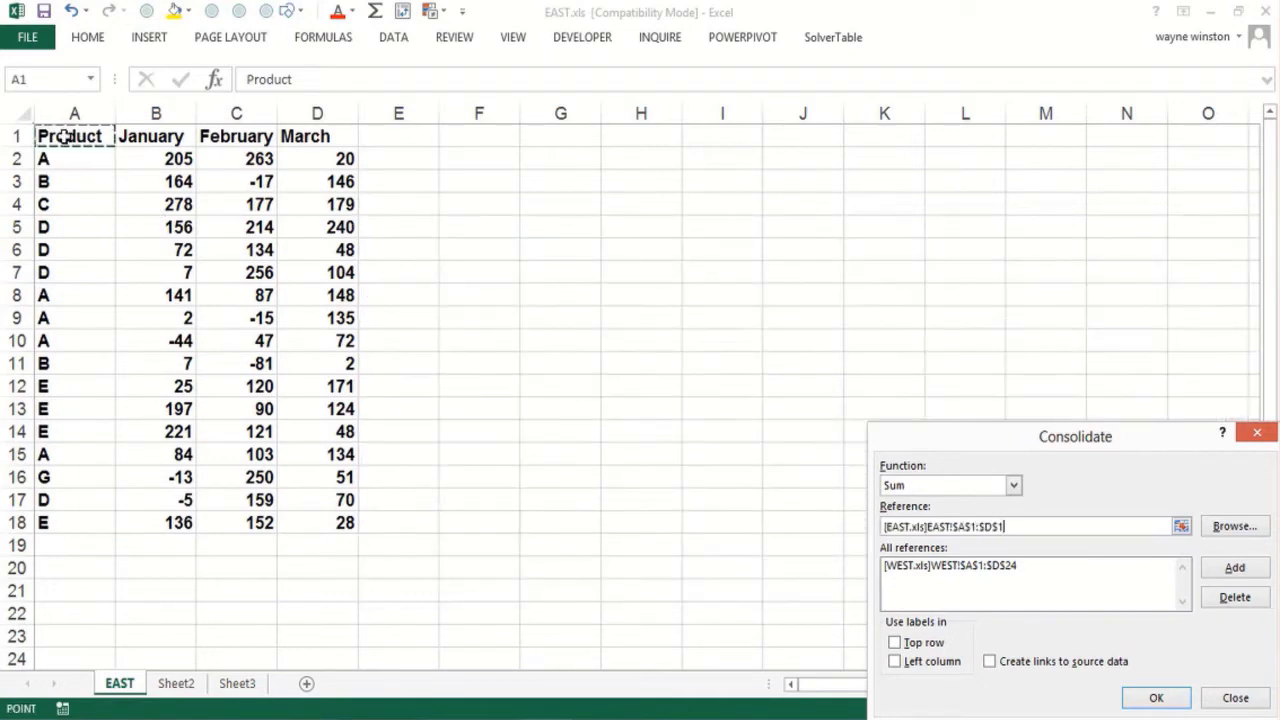
key("ctrl+shift+Down")
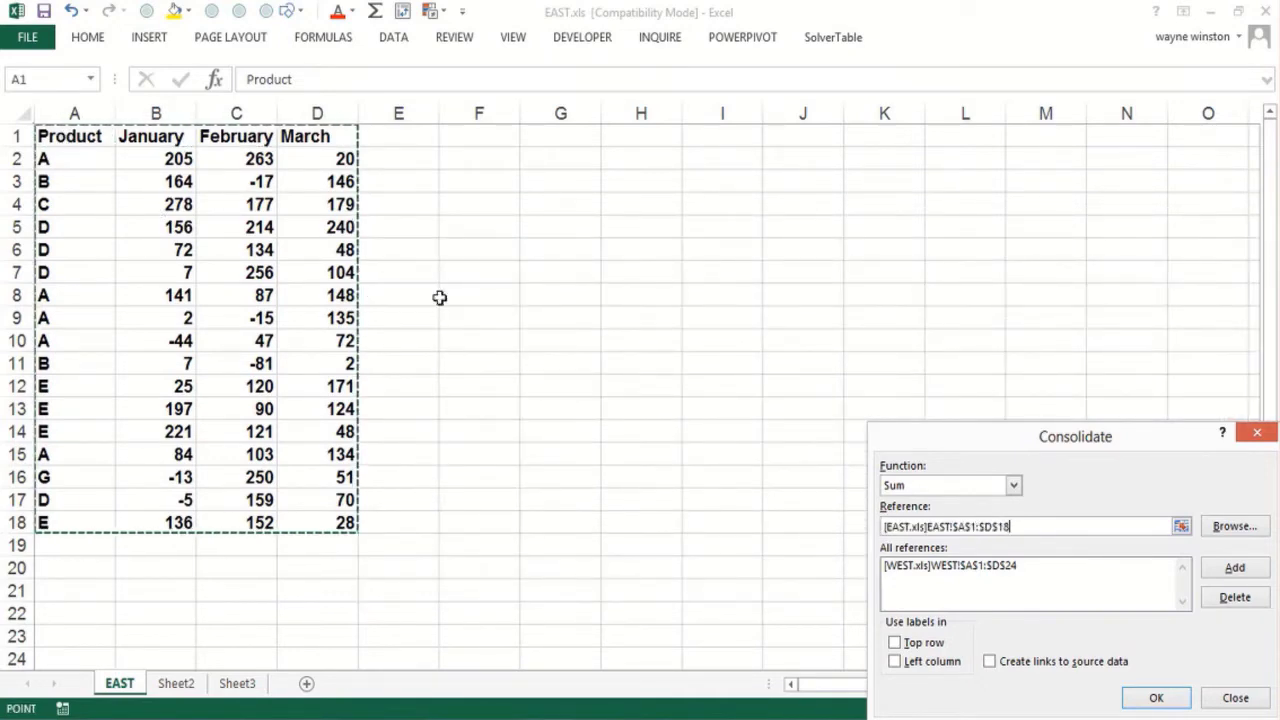
left_click(1230, 568)
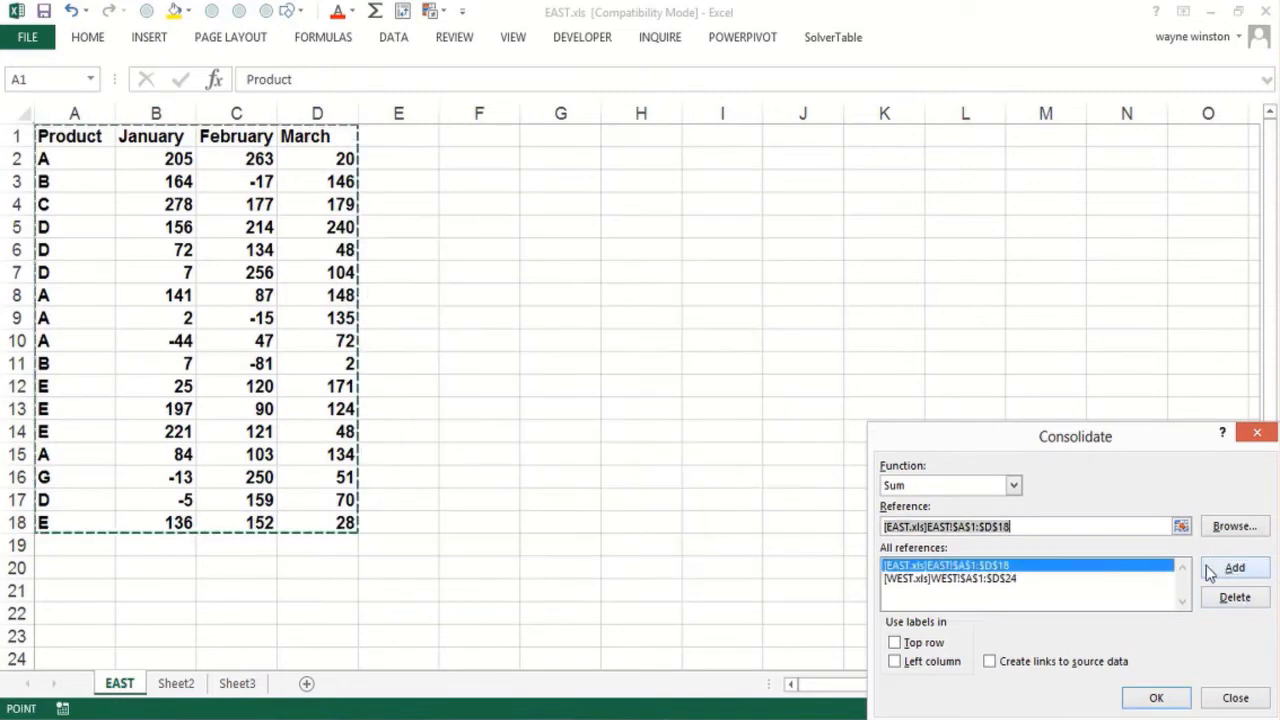
Step: Run the consolidation with top row and left column labels and links to source data, and return to Book4
left_click(894, 642)
left_click(894, 661)
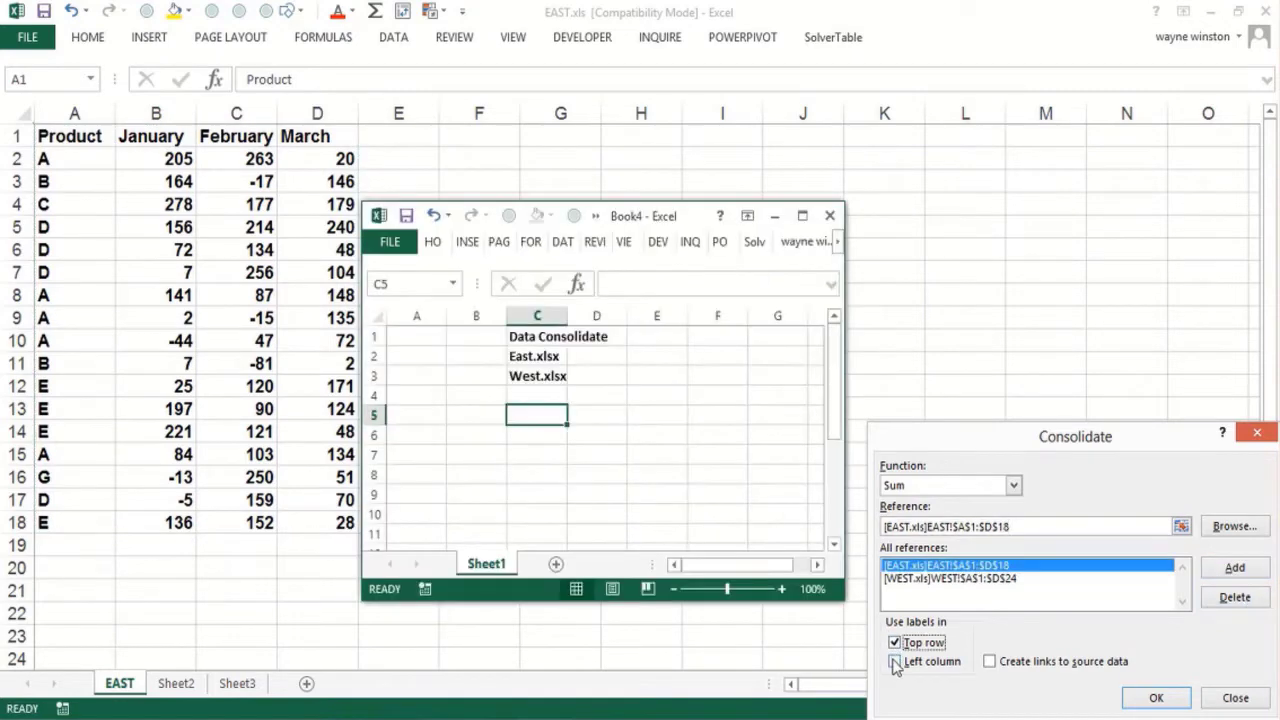
left_click(894, 661)
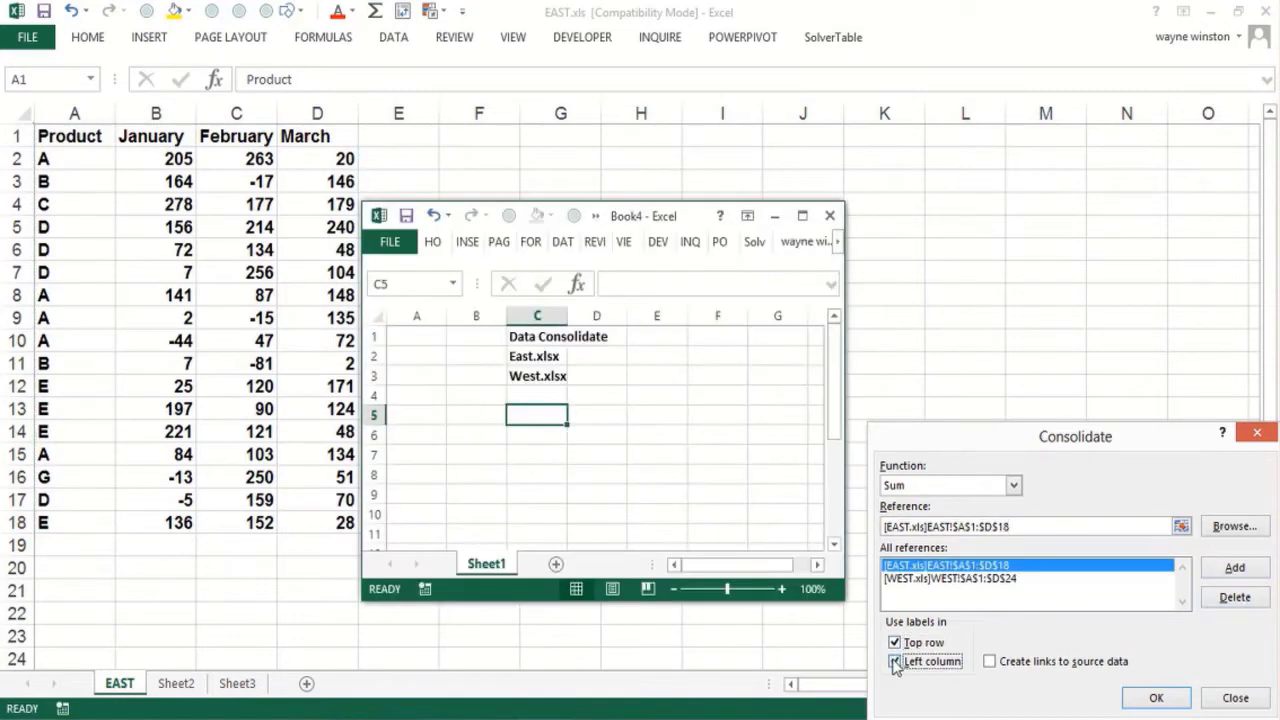
left_click(998, 663)
left_click(1152, 698)
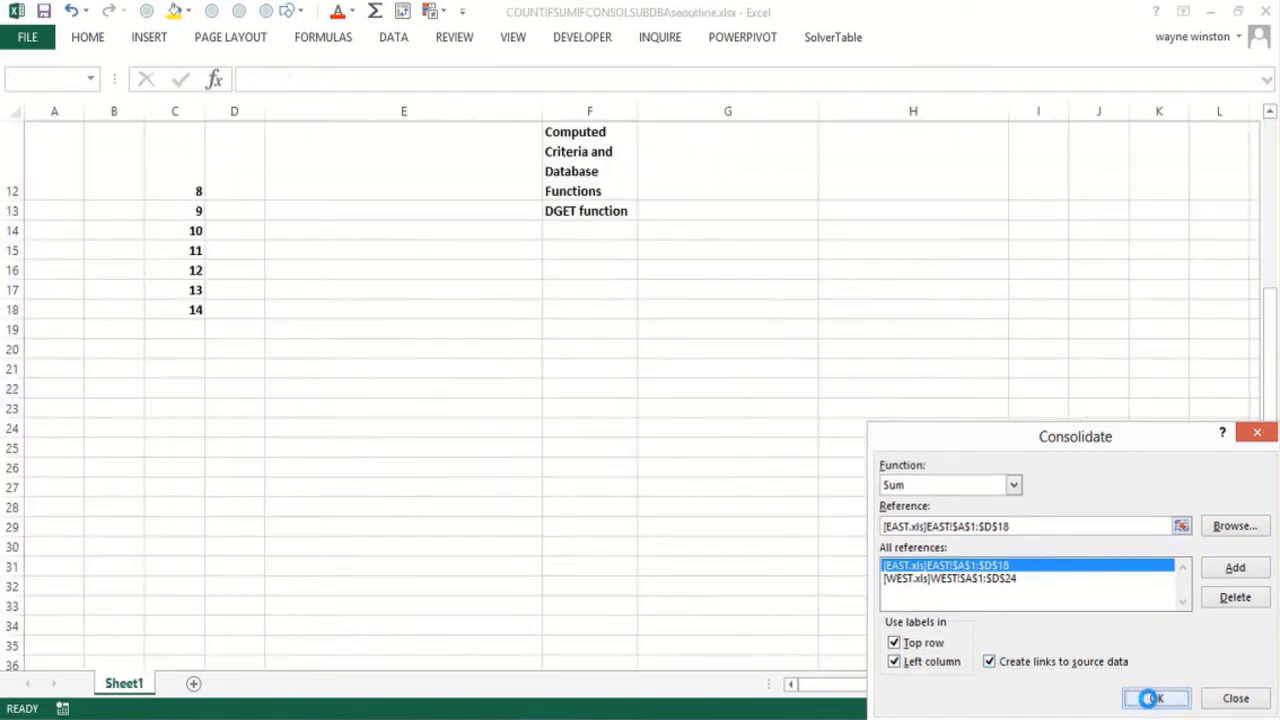
left_click(1210, 14)
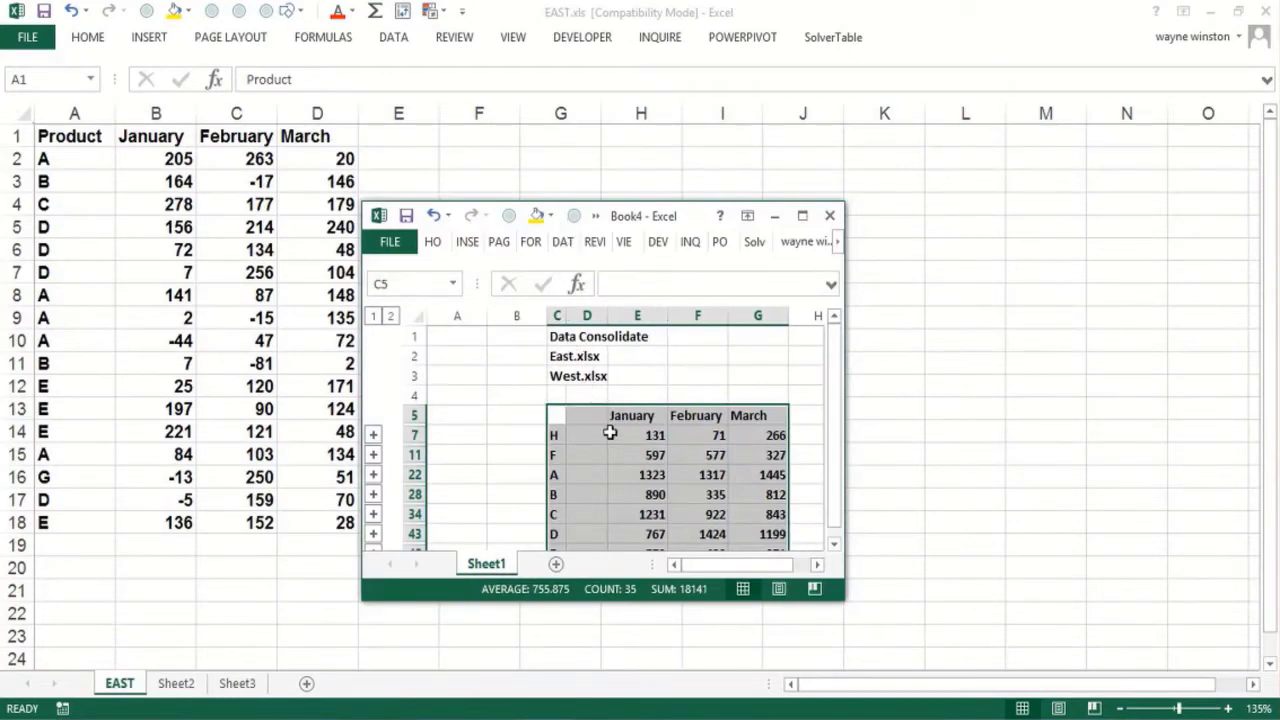
Step: Highlight the February total of product A in cell F22 of Book4 with yellow fill
left_click(697, 471)
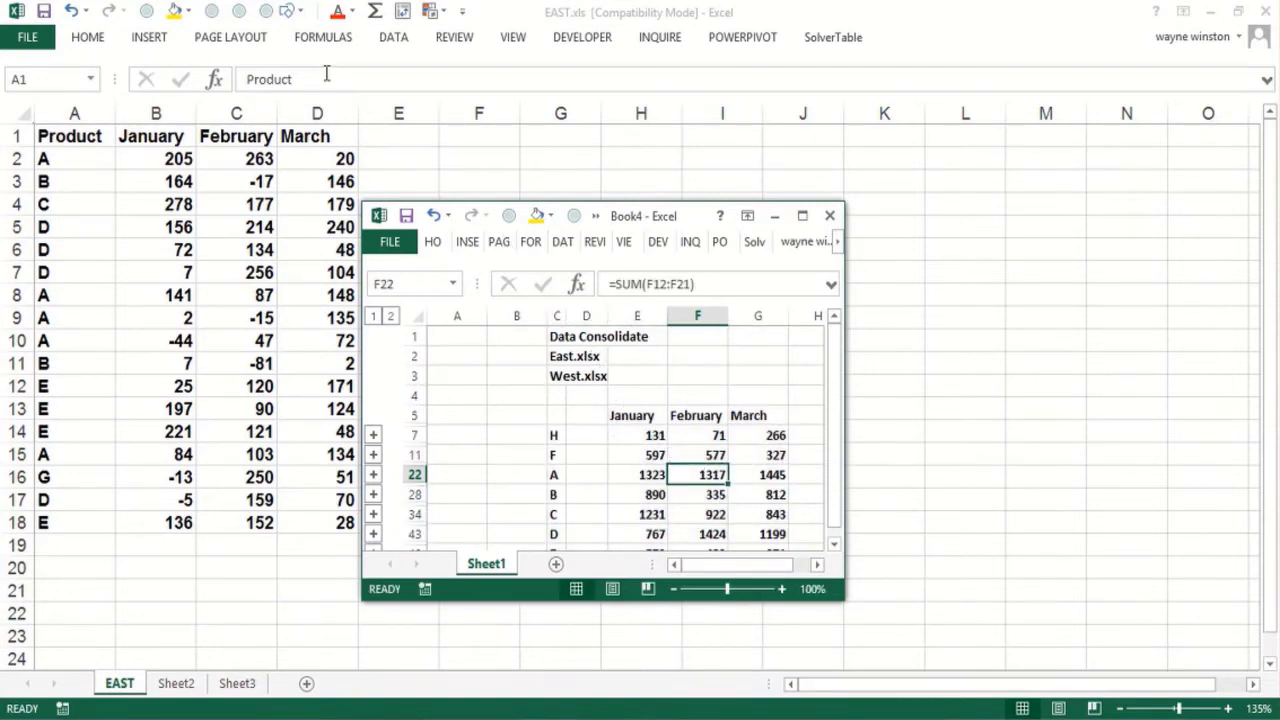
left_click(536, 215)
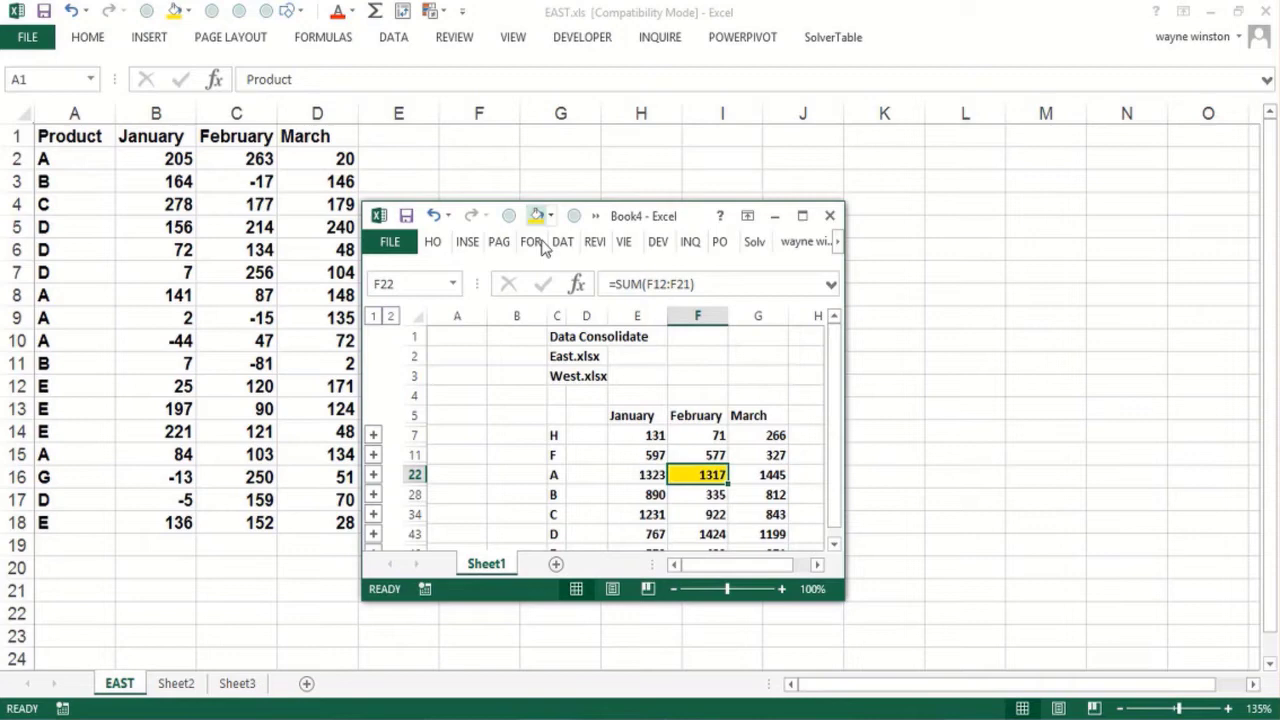
left_click(636, 476)
left_click(710, 476)
Step: Change product A's February value in cell C2 of EAST.xls to 363 and return to the consolidated table
left_click(240, 158)
left_click(240, 158)
type("36")
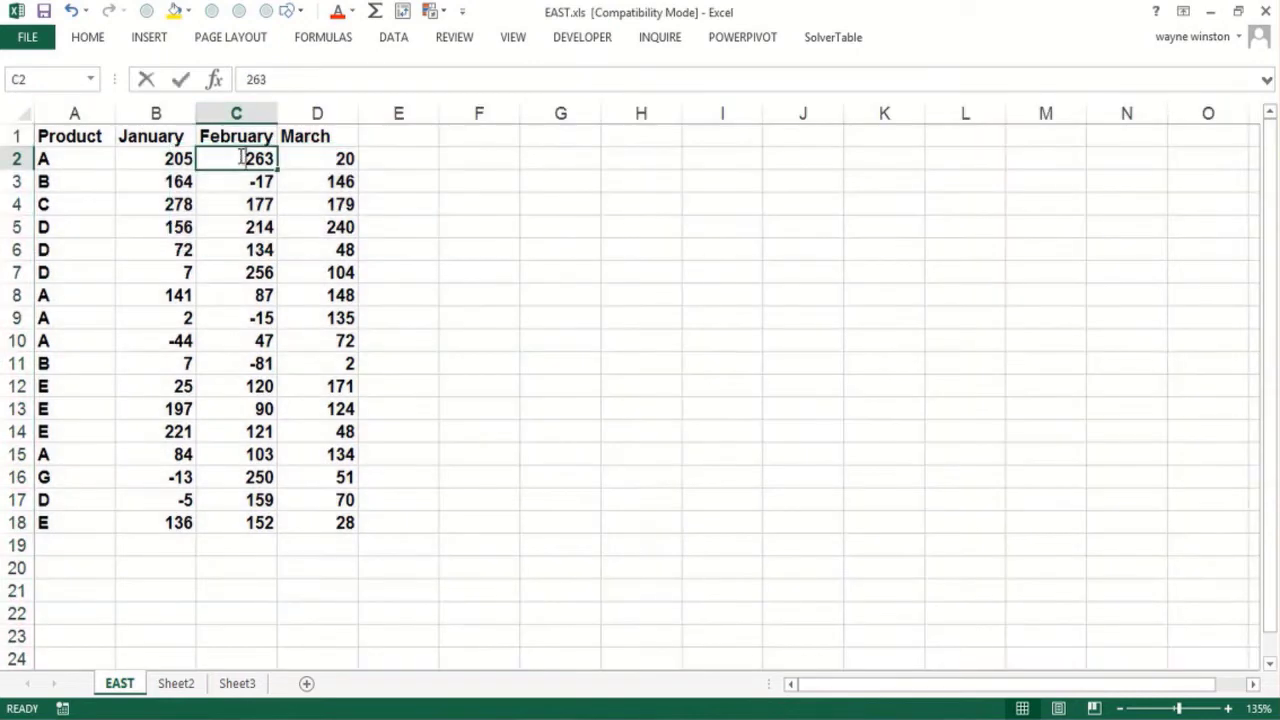
type("3")
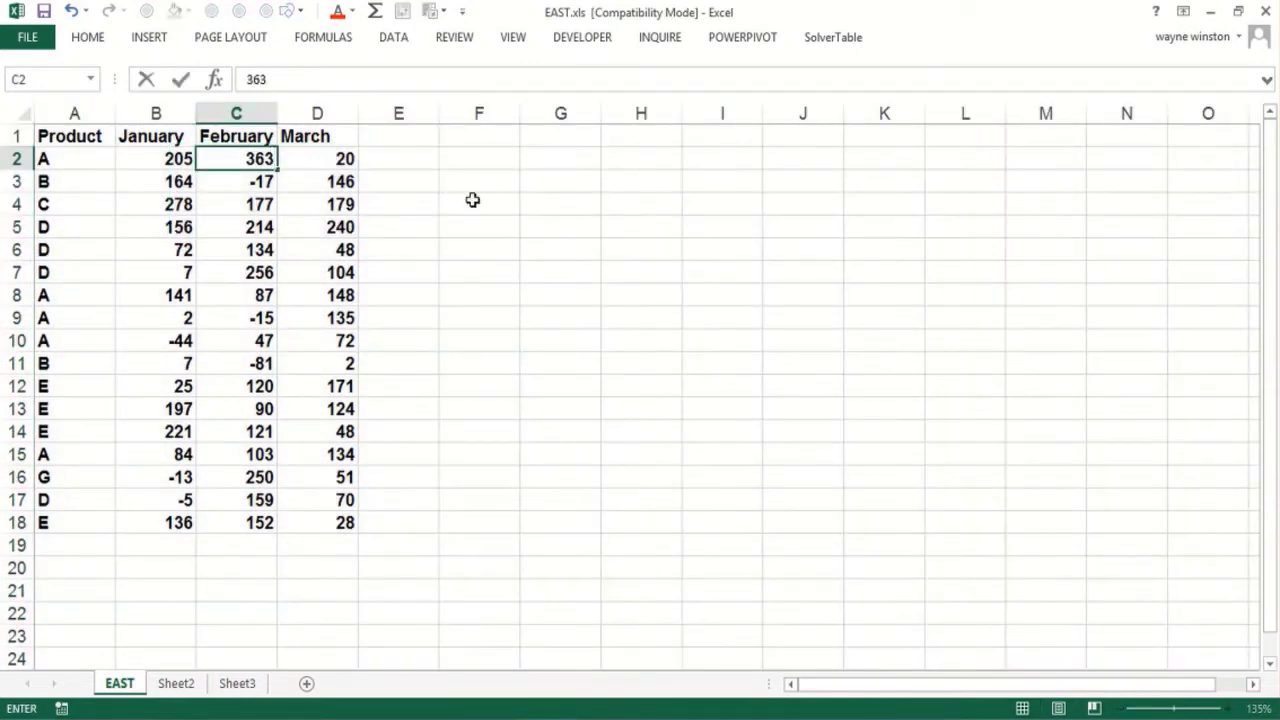
key("Return")
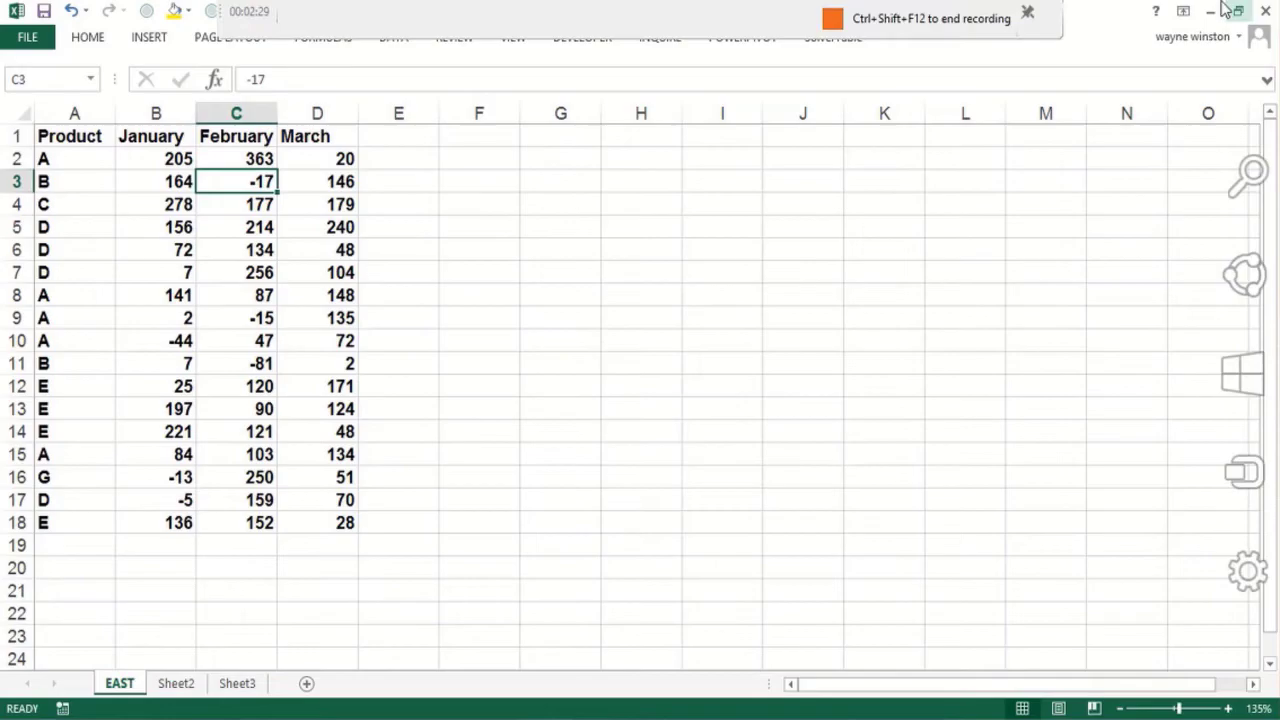
left_click(1210, 16)
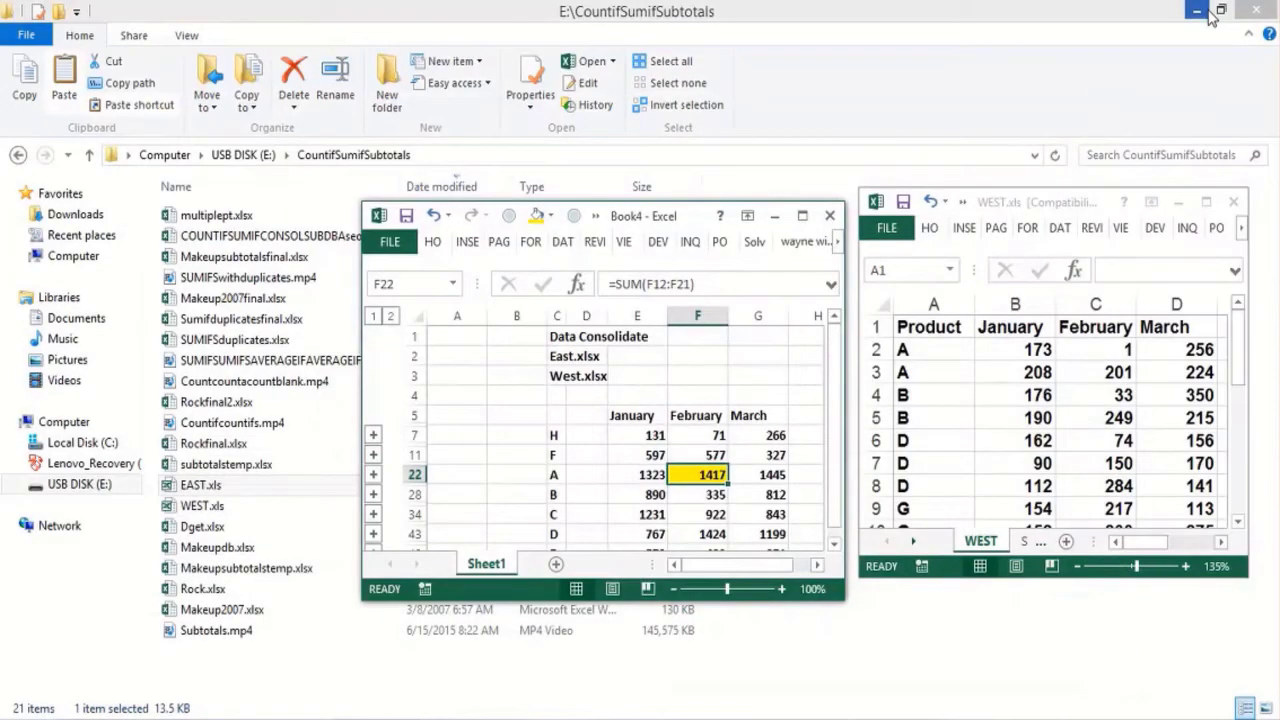
Step: Change product B's January value in cell B4 of WEST.xls to 276
left_click(1016, 396)
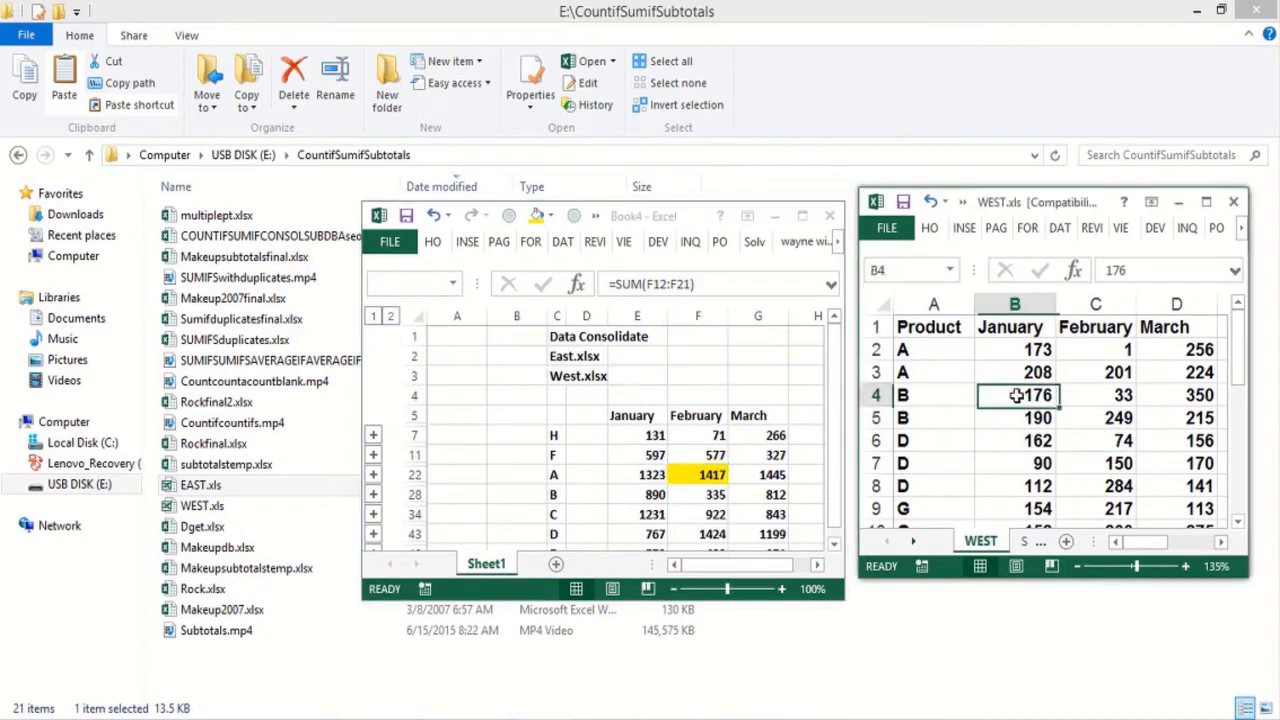
type("276")
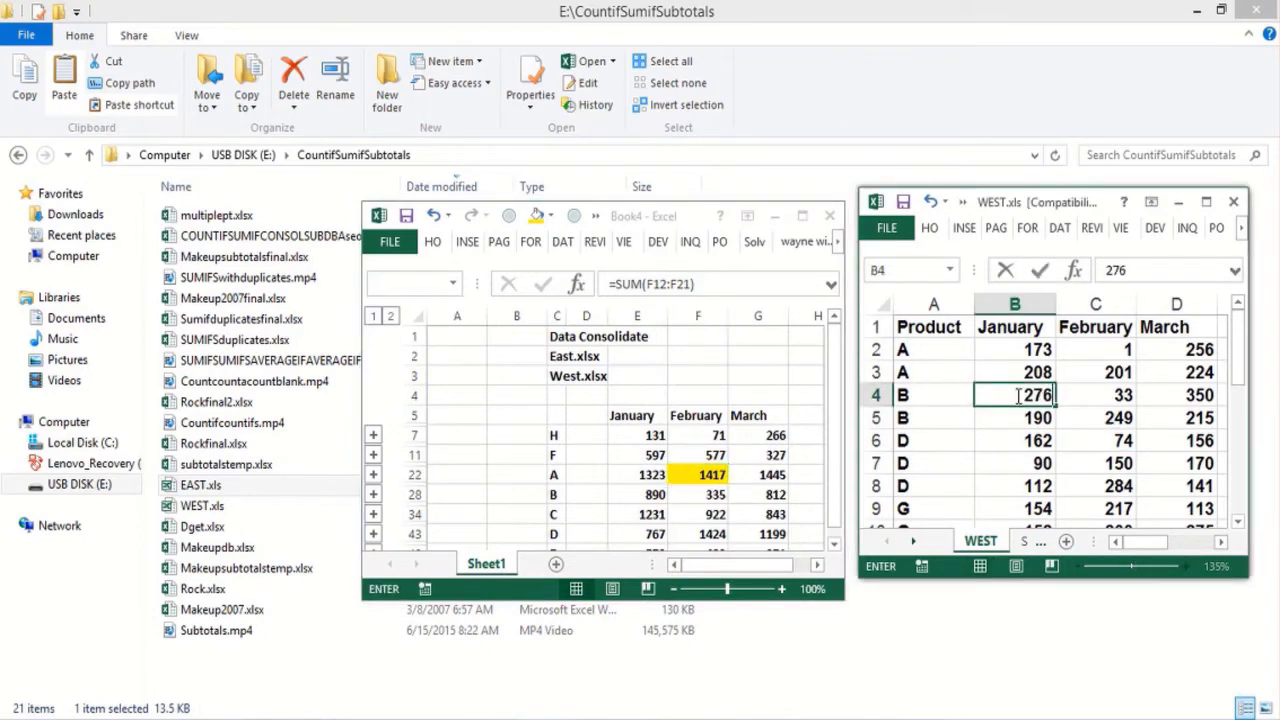
key("Return")
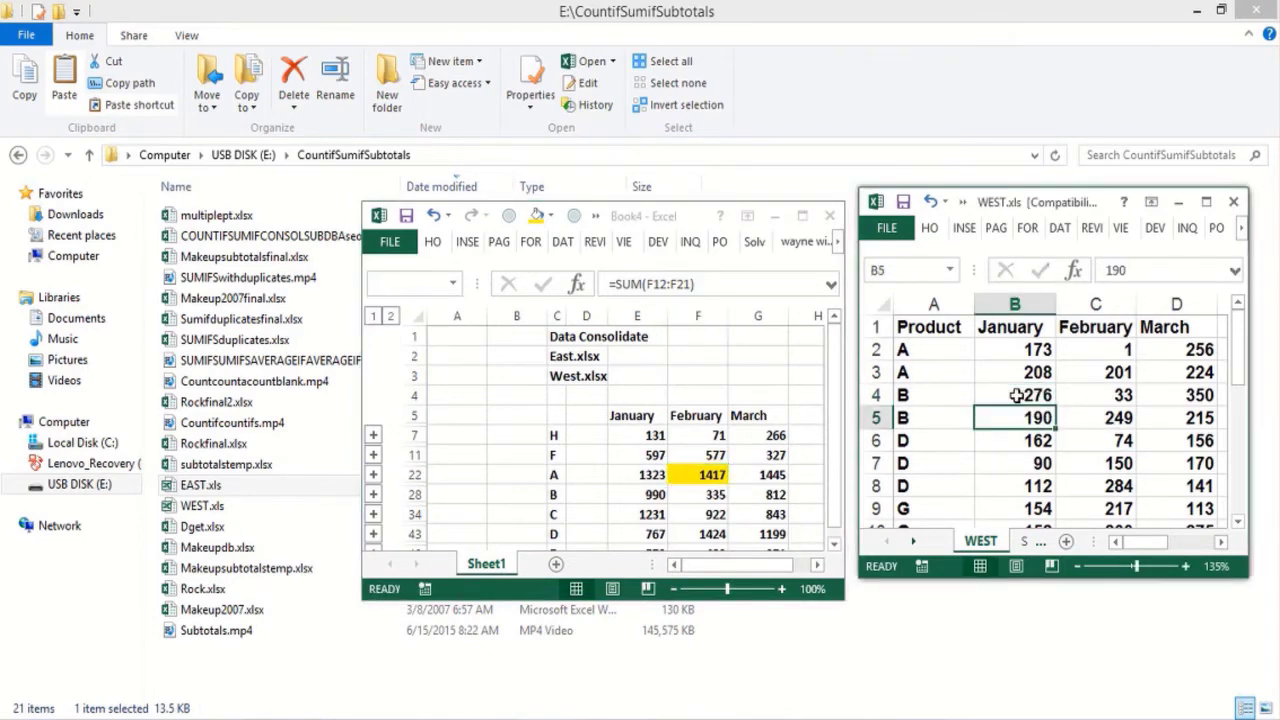
Step: Highlight the January total of product B in cell E28 of Book4 with yellow fill
left_click(640, 490)
left_click(640, 494)
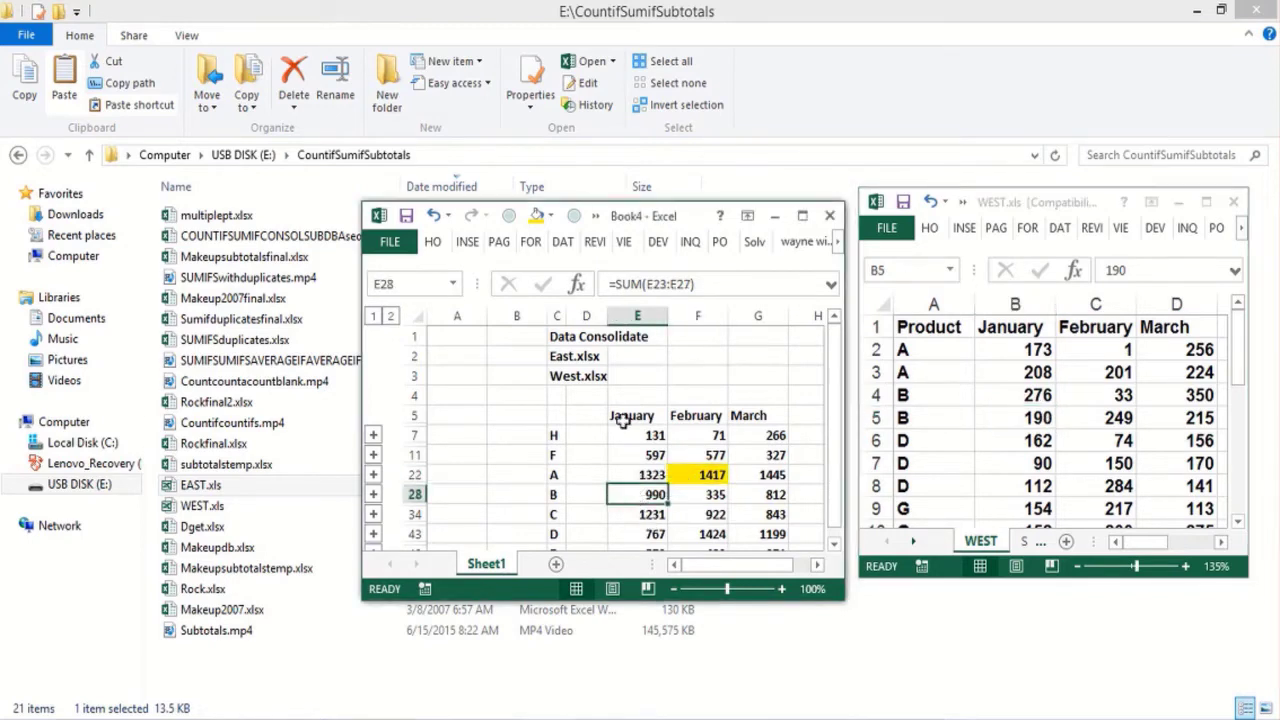
left_click(537, 216)
left_click(535, 418)
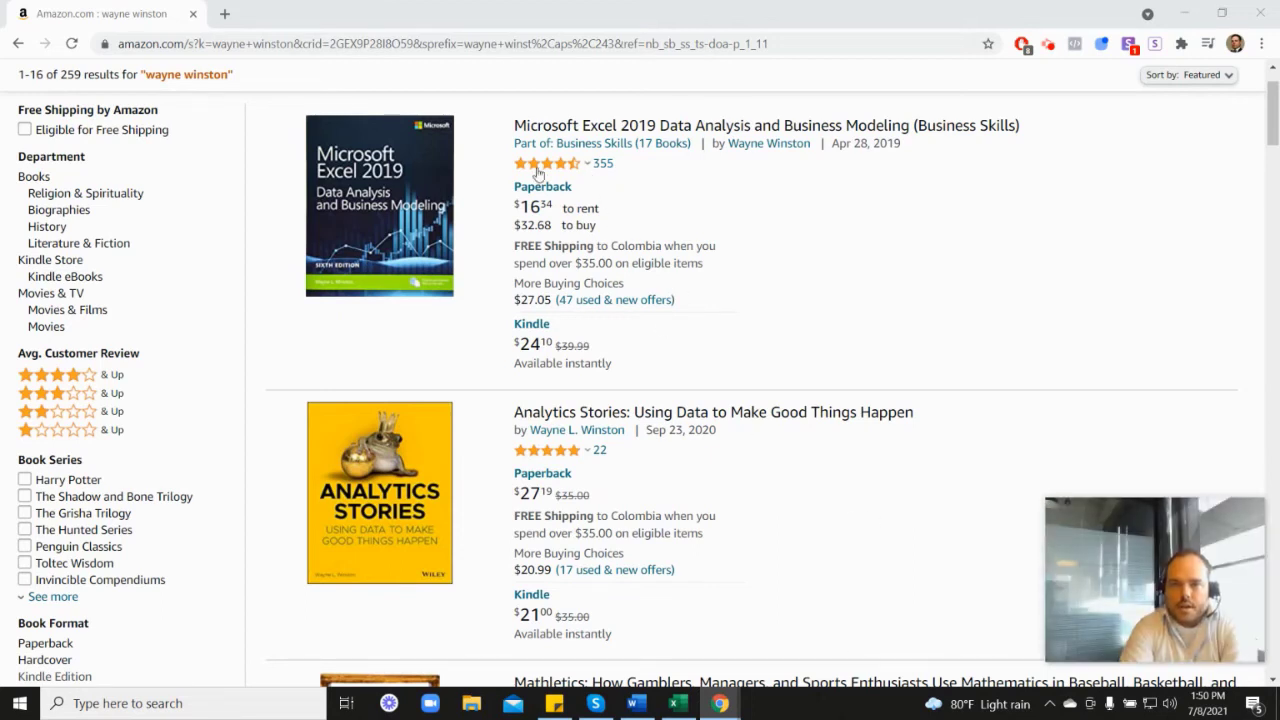
mouse_move(548, 172)
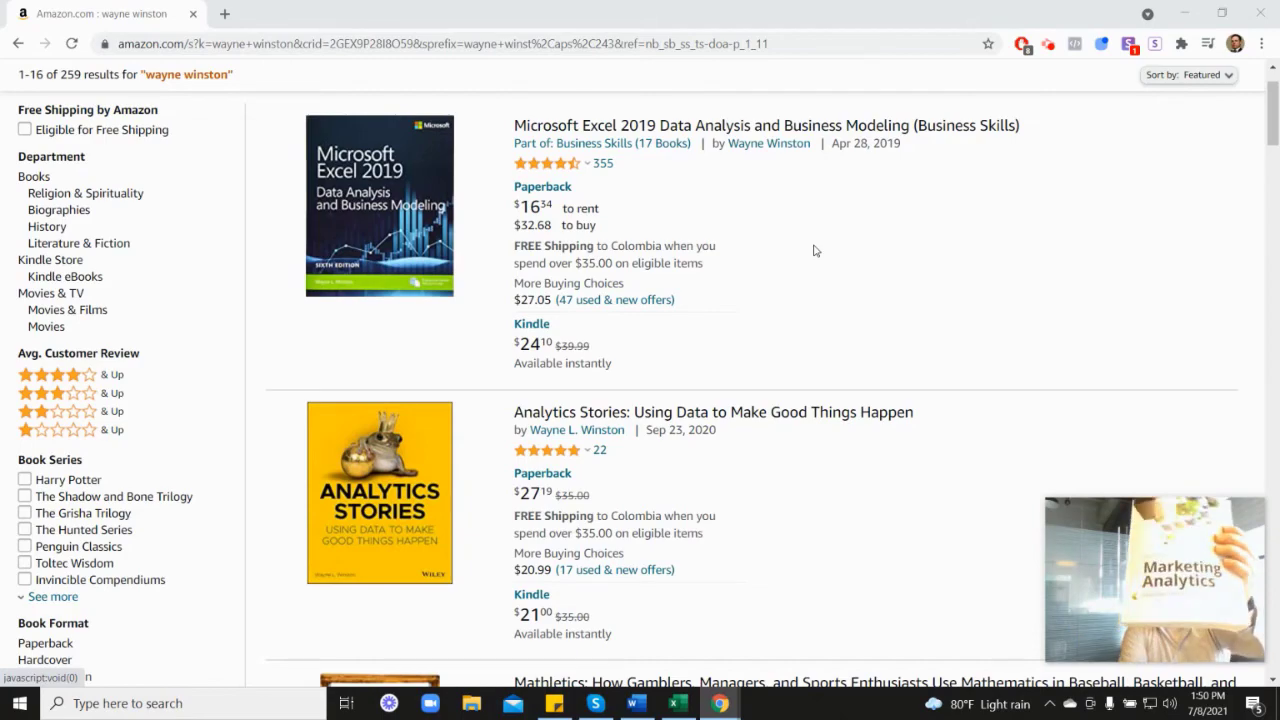
scroll(1094, 408, "down", 8)
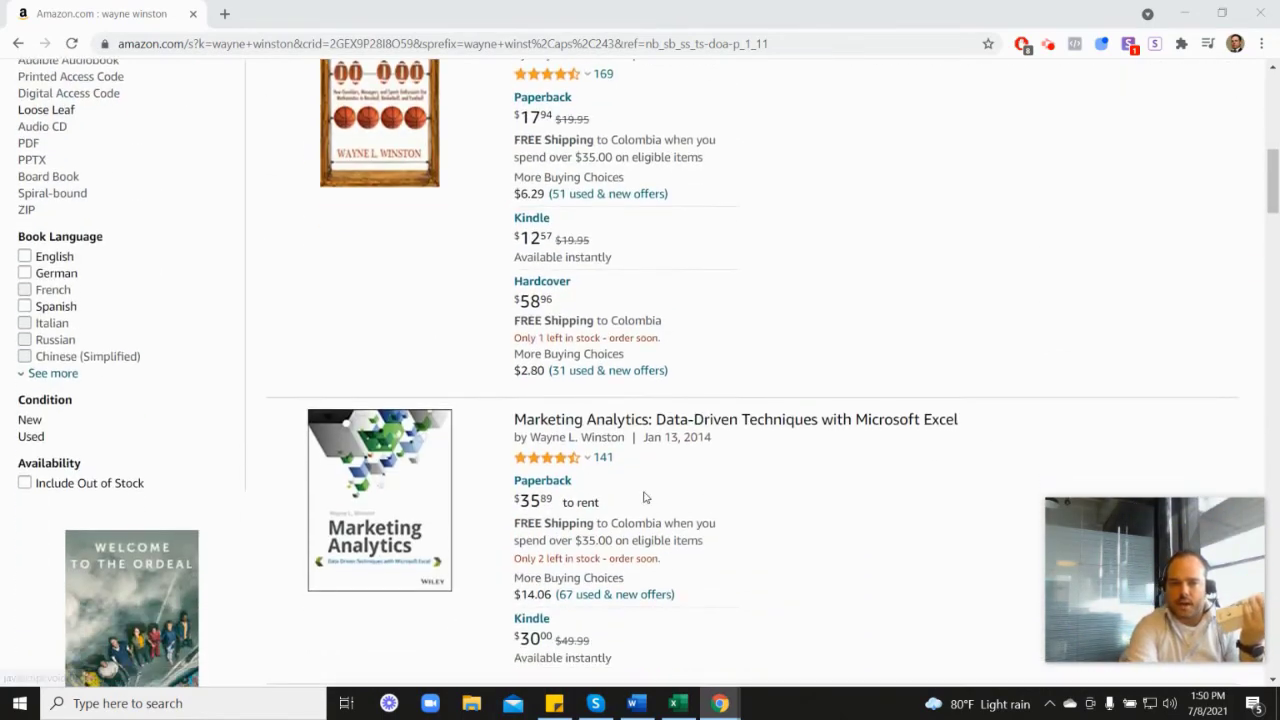
scroll(746, 380, "up", 5)
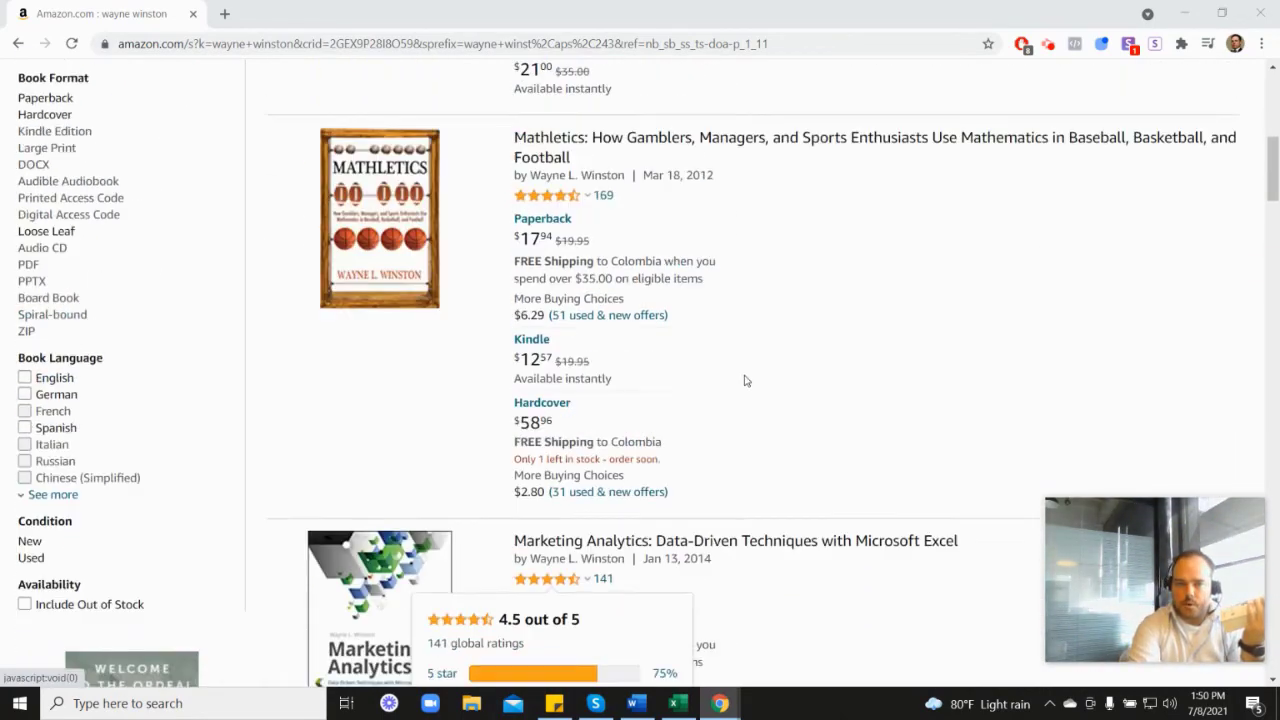